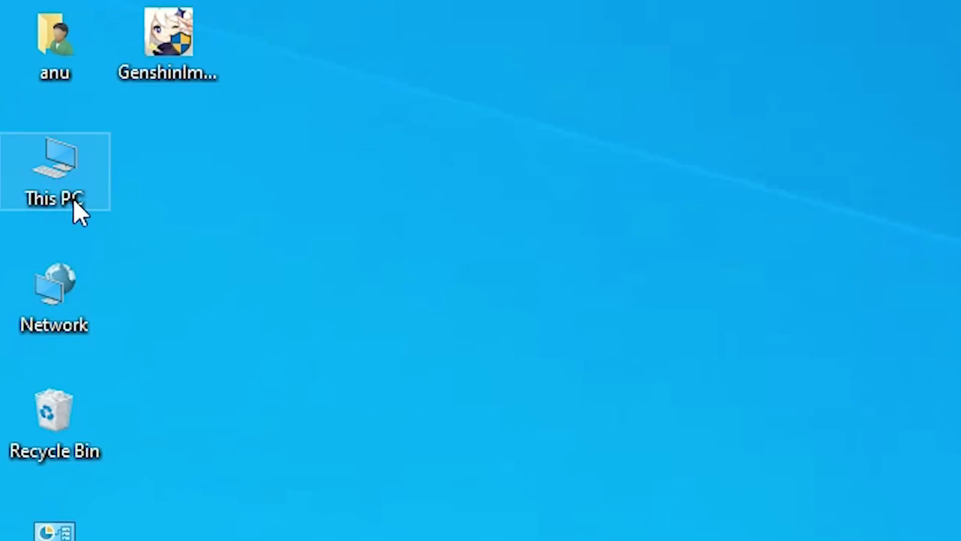
# View this PC's system specifications from This PC's menu, then close the window
pyautogui.rightClick(71, 167)
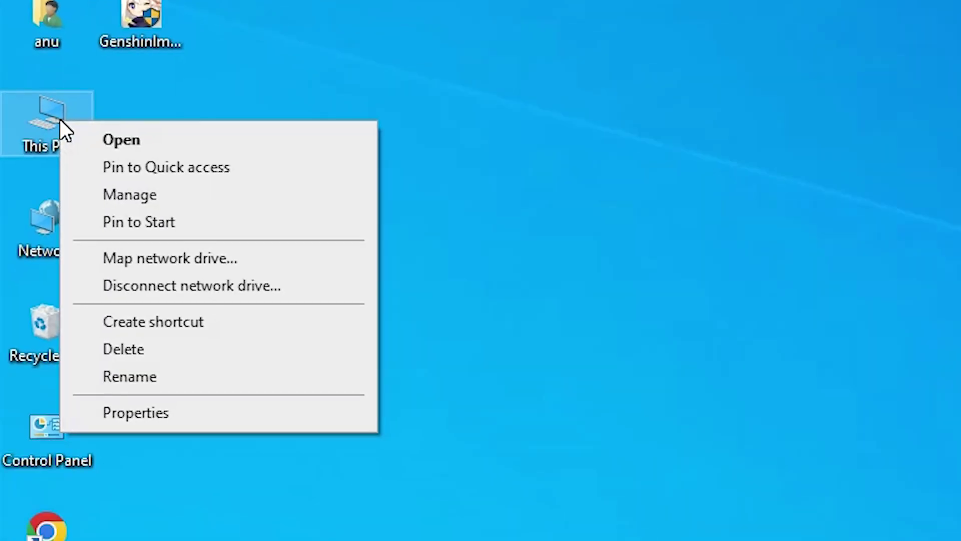
pyautogui.click(220, 517)
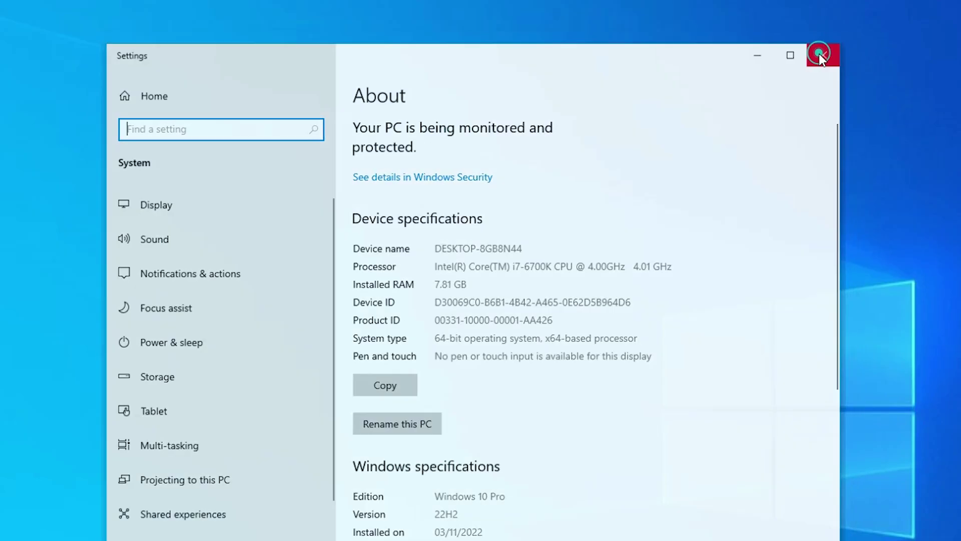
pyautogui.click(819, 53)
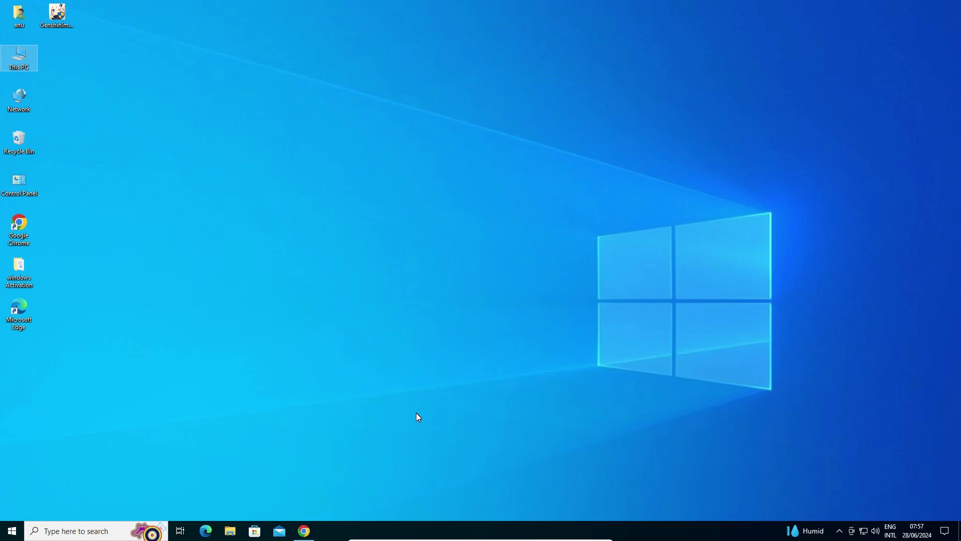
# Back in Chrome, close the old HP driver tab and open the HP Support M126a result in a new tab
pyautogui.click(305, 530)
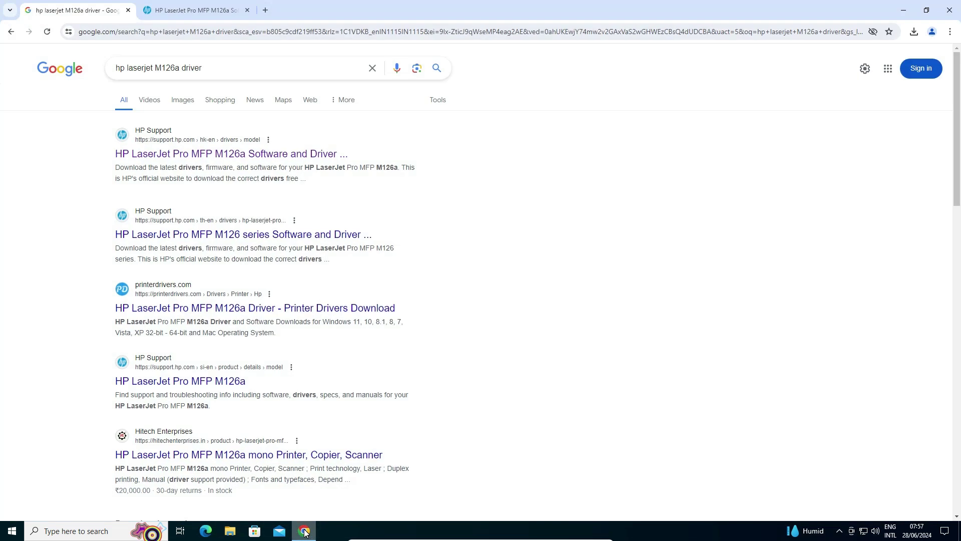
pyautogui.click(527, 22)
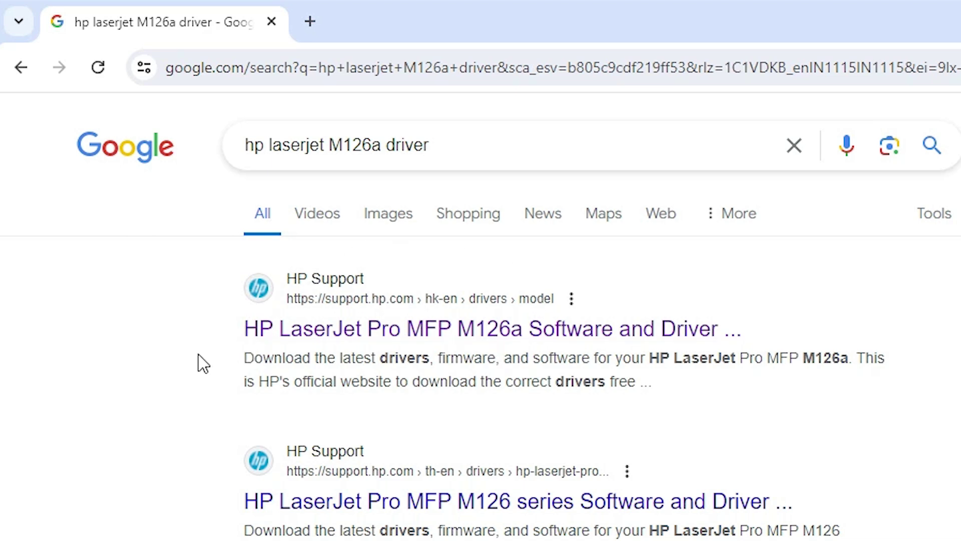
pyautogui.rightClick(469, 331)
pyautogui.click(563, 345)
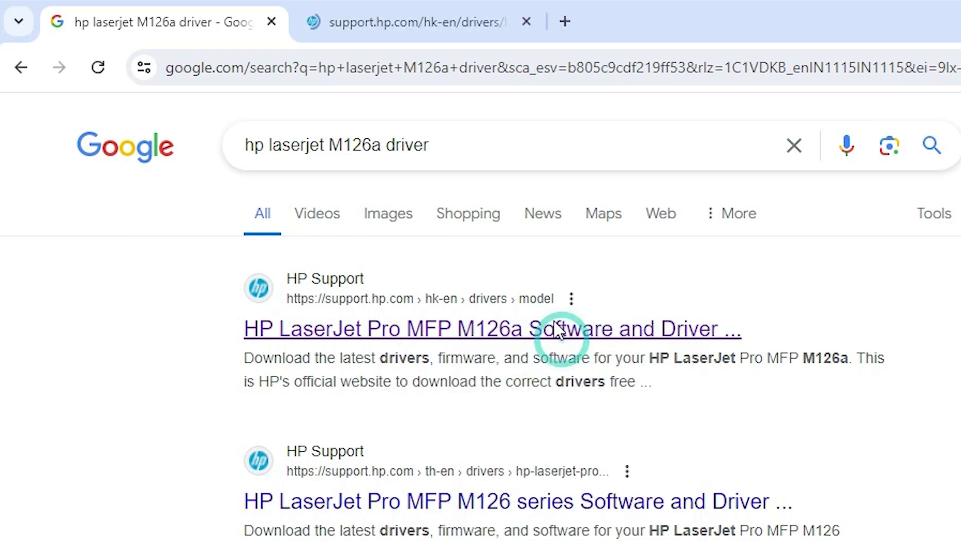
# On the HP LaserJet Pro MFP M126a driver page, keep Windows 10 (64-bit) as the operating system
pyautogui.click(423, 10)
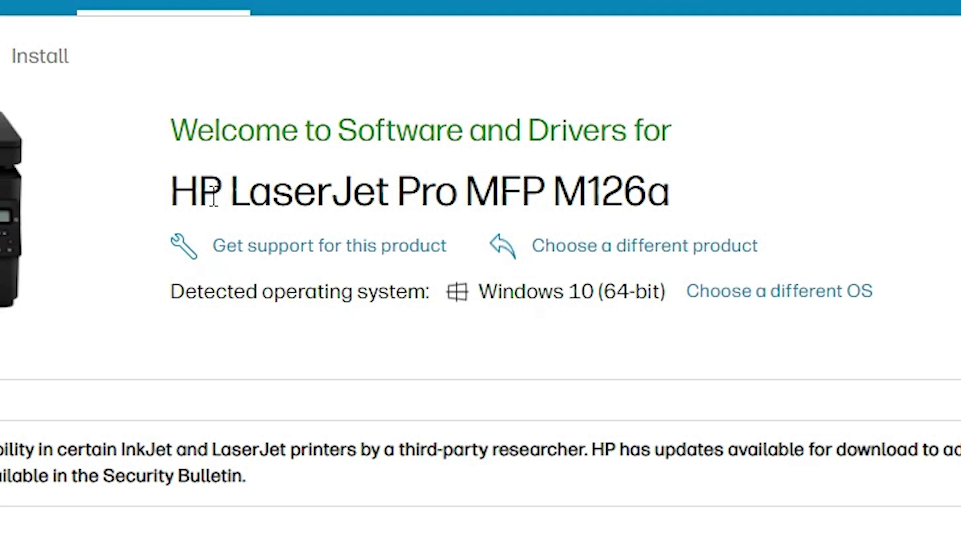
pyautogui.moveTo(158, 188); pyautogui.dragTo(675, 196)
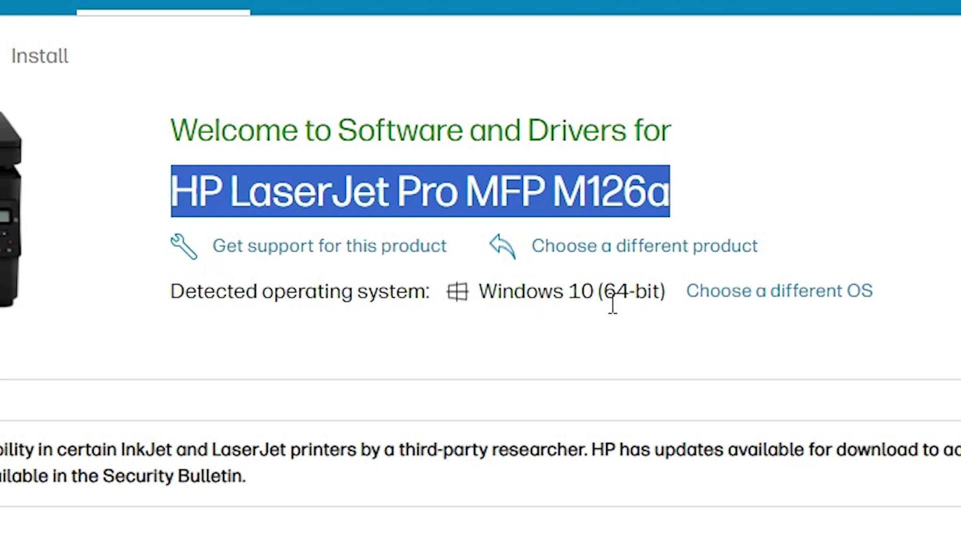
pyautogui.click(712, 303)
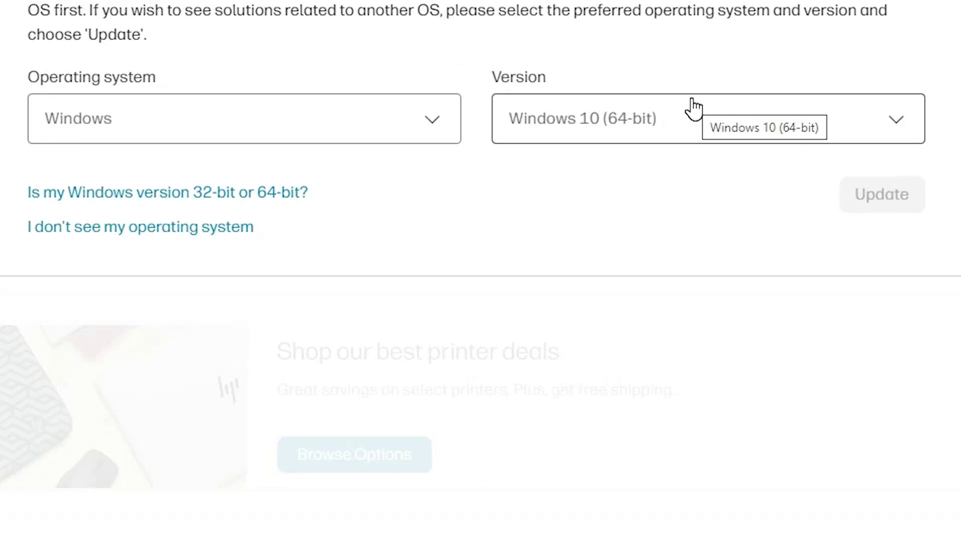
pyautogui.click(400, 123)
pyautogui.click(400, 123)
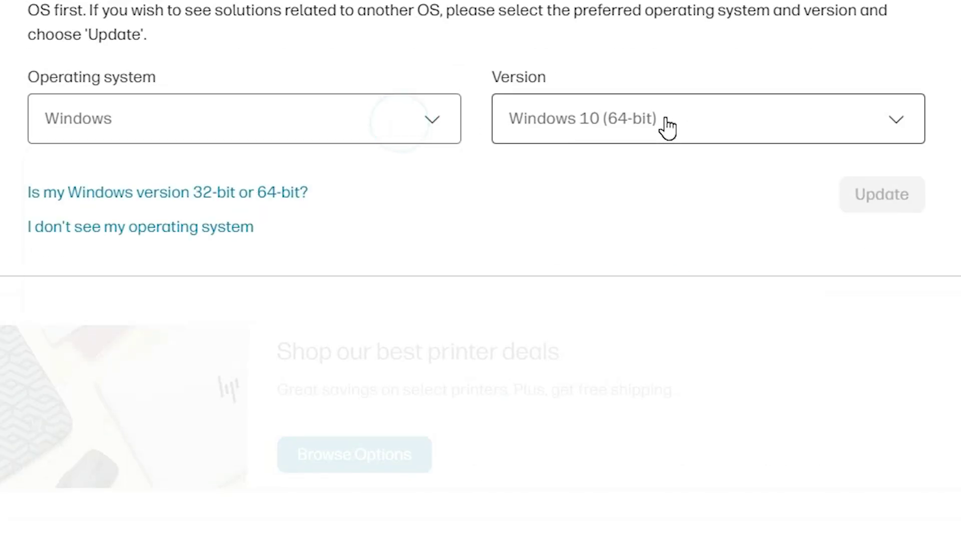
pyautogui.click(666, 124)
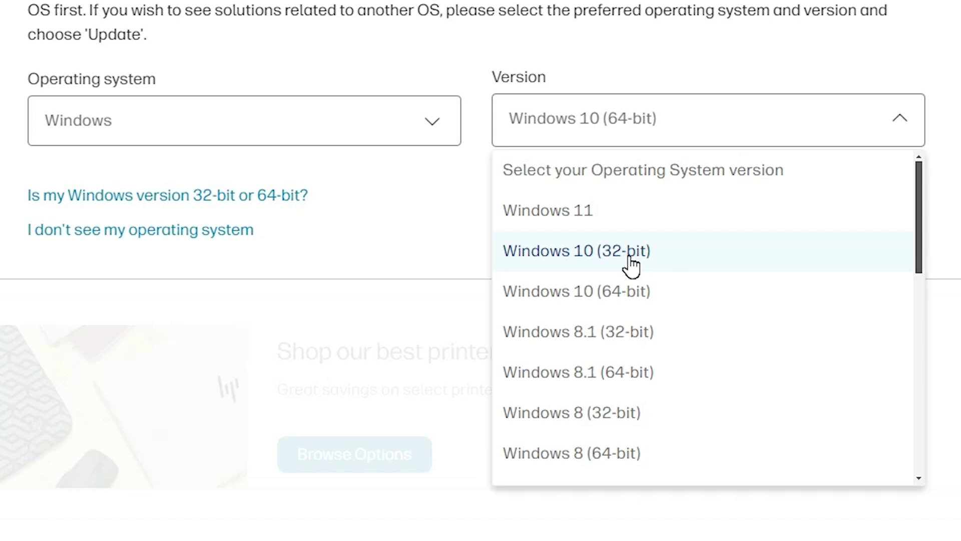
pyautogui.click(621, 288)
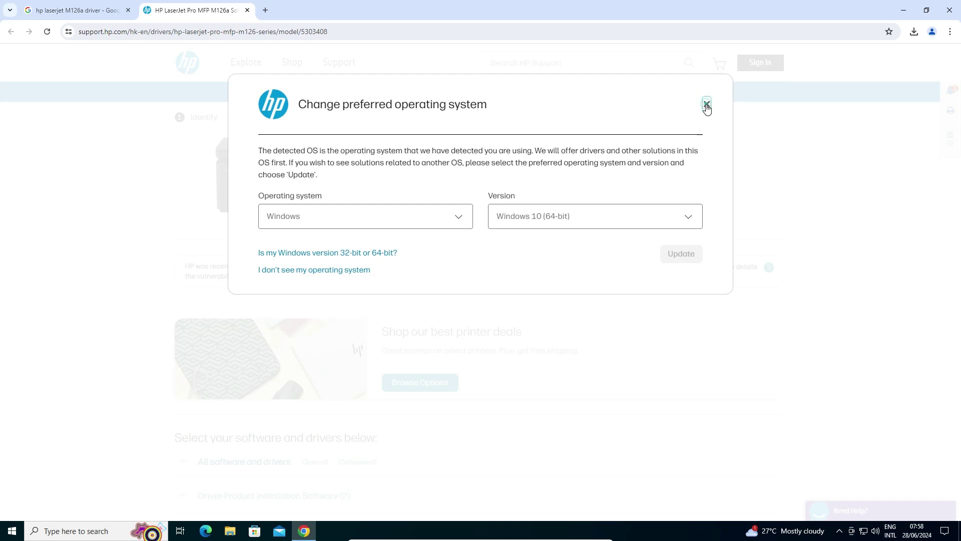
# Download the M125/126 Full Software and Drivers package (LJPro_MFP_M125-126_full_solution_15311.exe, 108.8 MB)
pyautogui.click(706, 104)
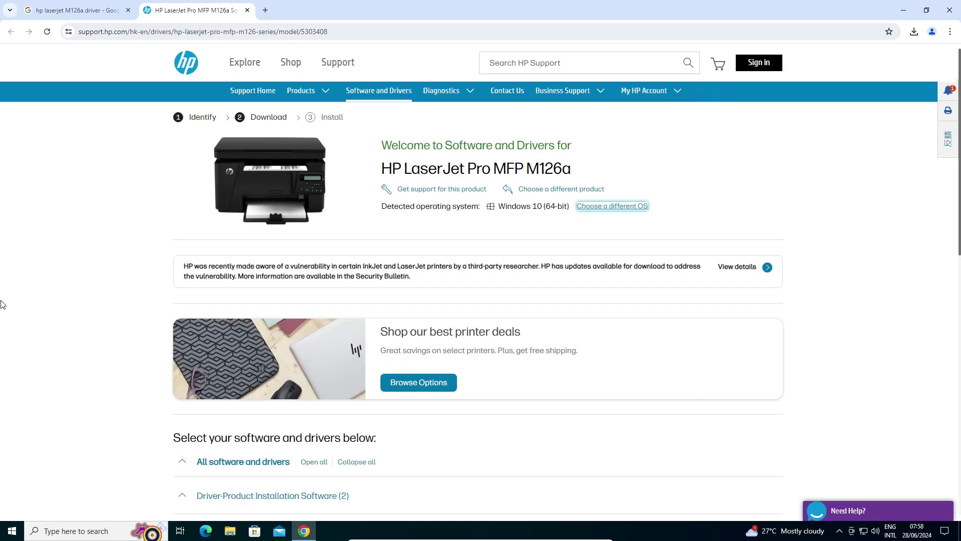
pyautogui.scroll(-5, 268, 366)
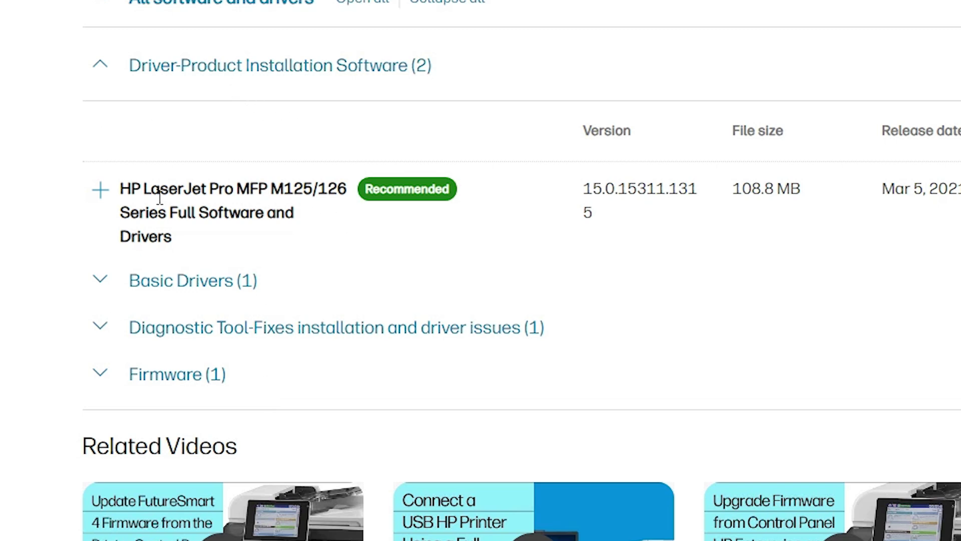
pyautogui.click(102, 294)
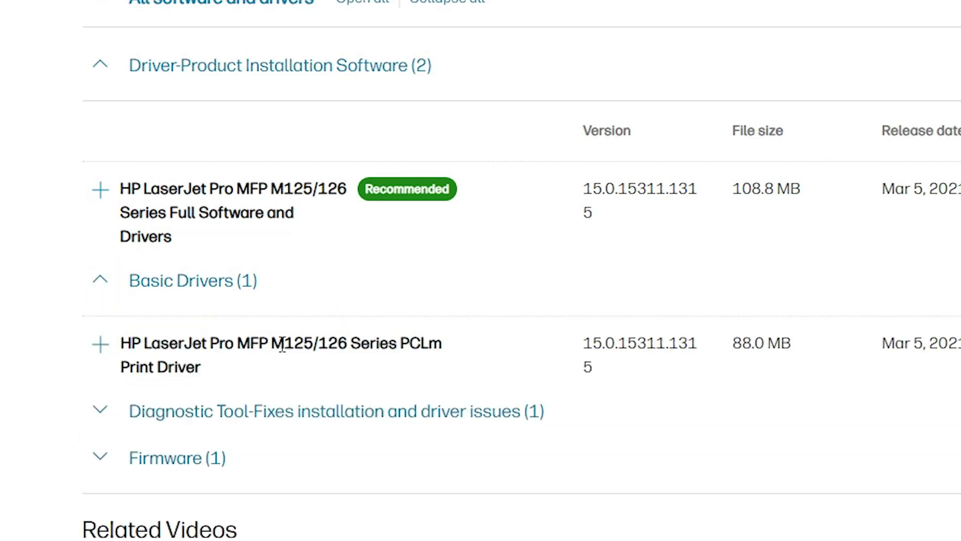
pyautogui.click(100, 290)
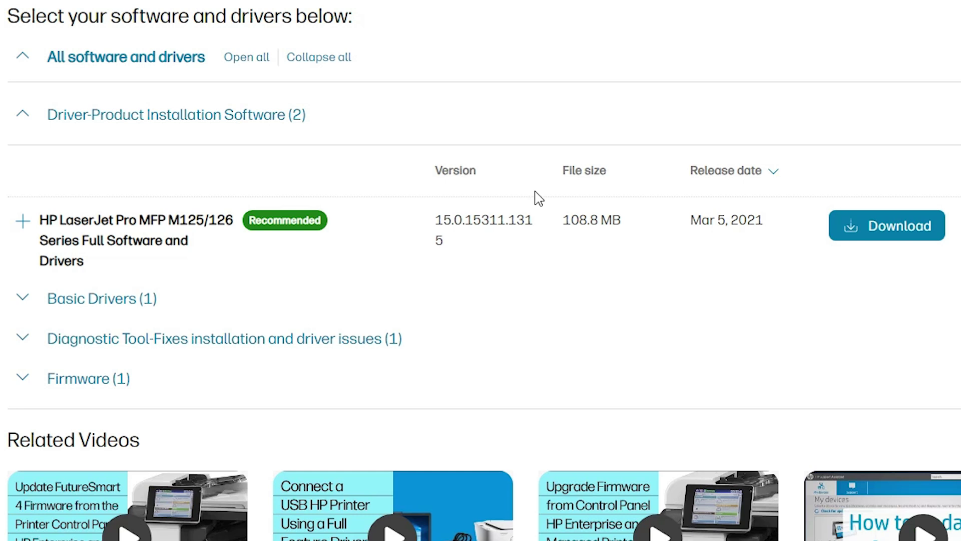
pyautogui.click(909, 227)
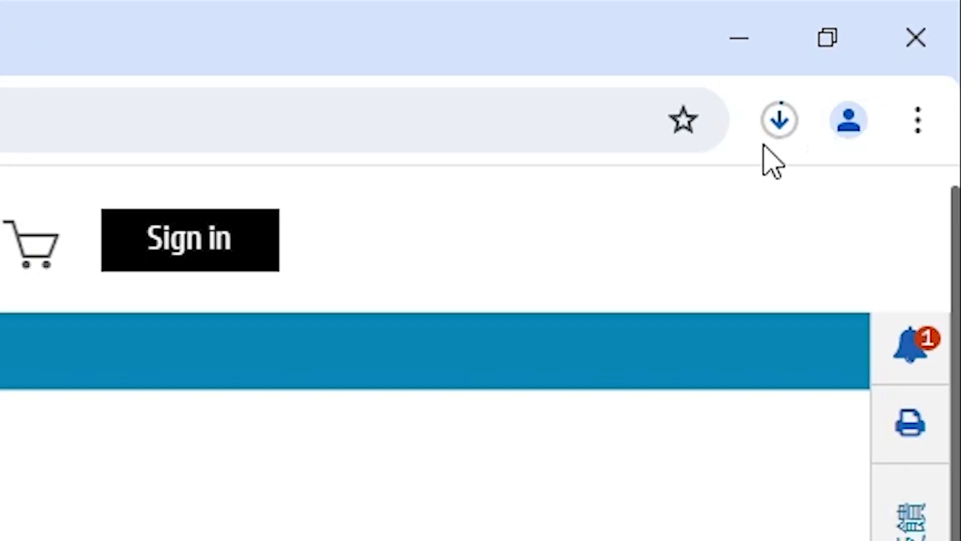
# Show the finished 109 MB LJPro_MFP_M125-126_full_solution_15311.exe download in its Downloads folder
pyautogui.click(773, 136)
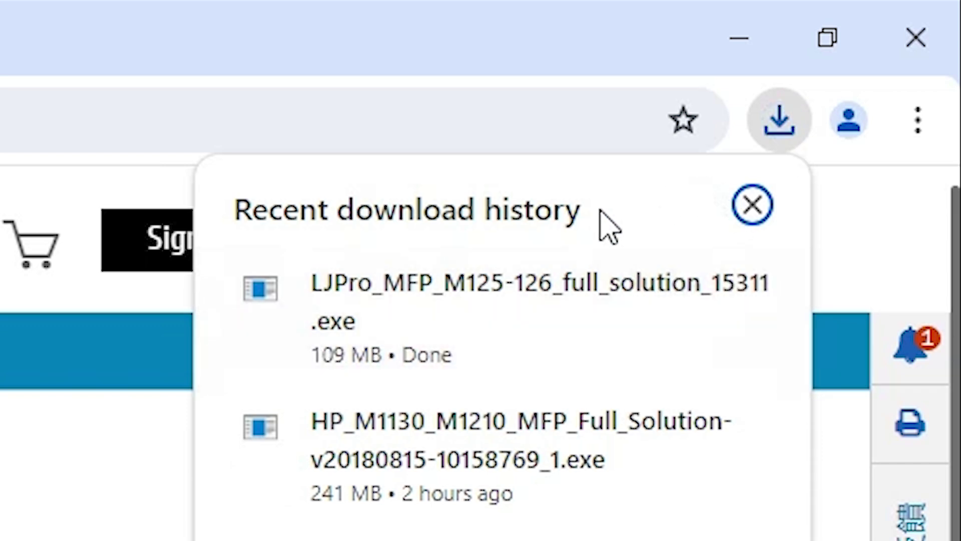
pyautogui.moveTo(551, 264)
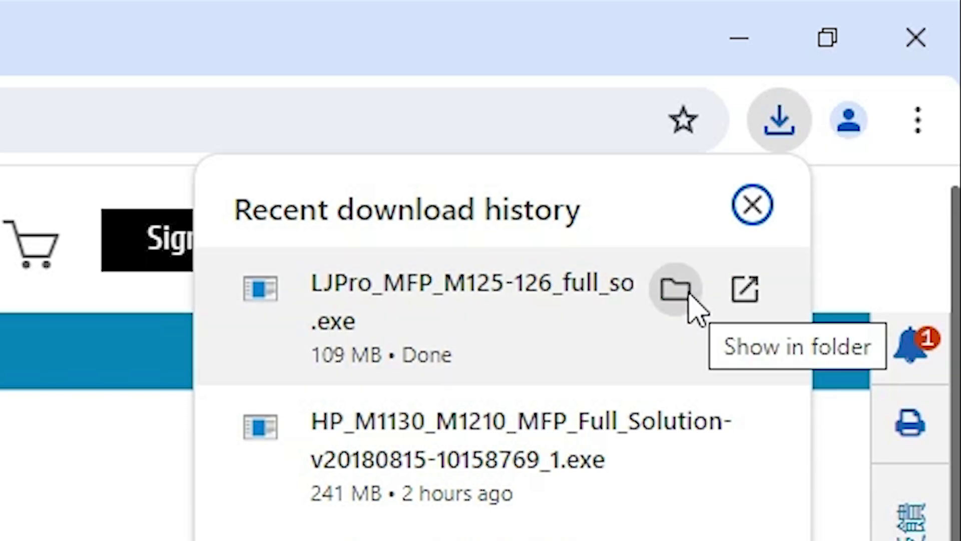
pyautogui.click(690, 296)
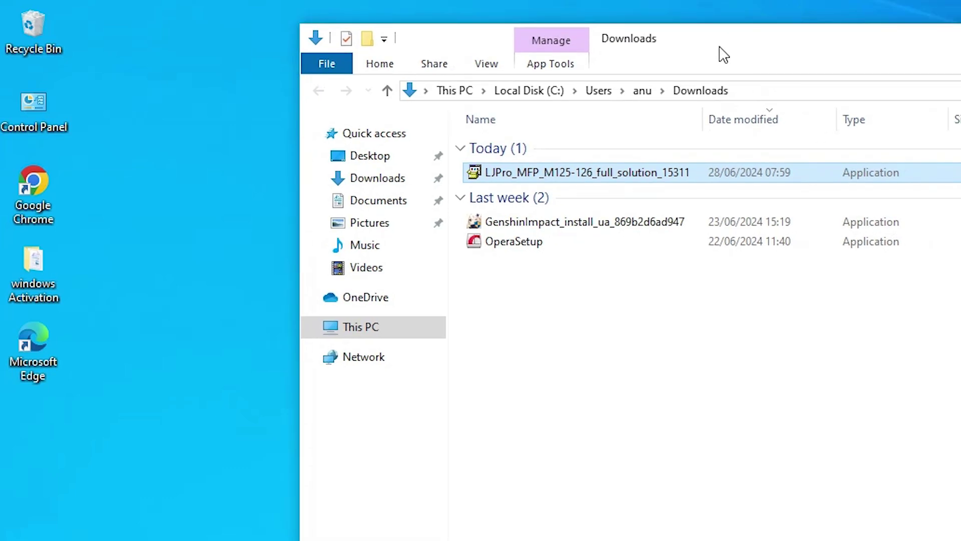
# Move the LJPro installer onto the desktop below Microsoft Edge and close the Downloads window
pyautogui.moveTo(551, 173); pyautogui.dragTo(25, 522)
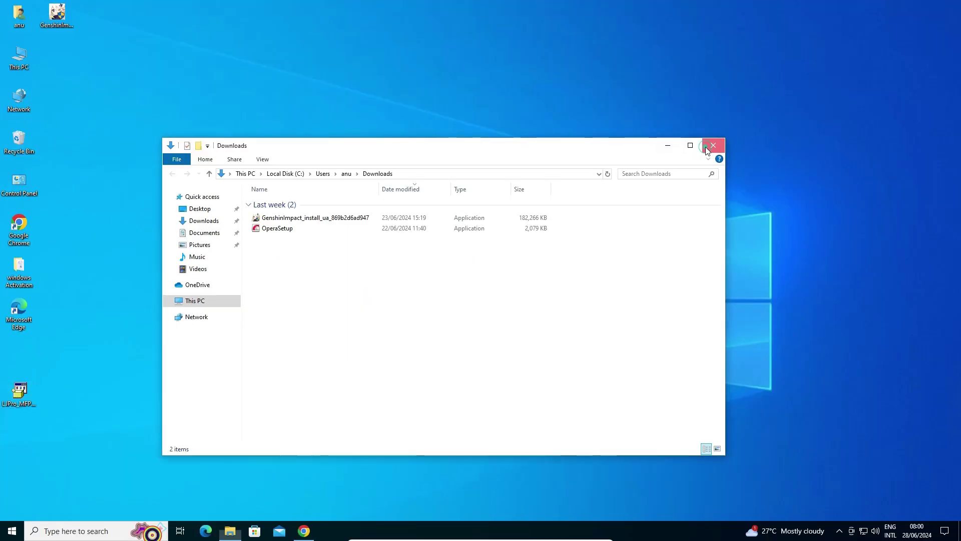
pyautogui.click(917, 109)
pyautogui.moveTo(19, 442); pyautogui.dragTo(23, 410)
pyautogui.moveTo(42, 324); pyautogui.dragTo(56, 307)
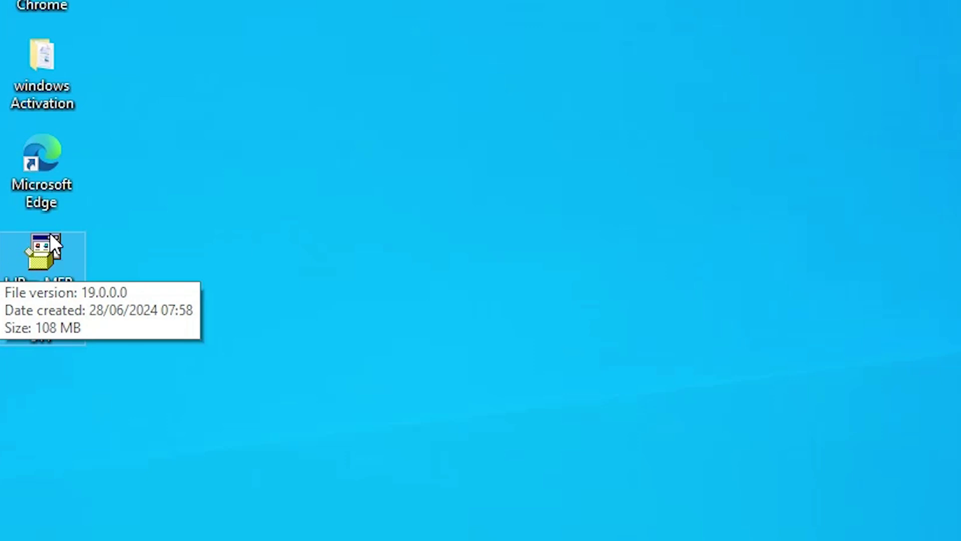
# Extract the LJPro installer with WinRAR into the LJPro_MFP_M125-126_full_solution_15311 desktop folder
pyautogui.rightClick(43, 272)
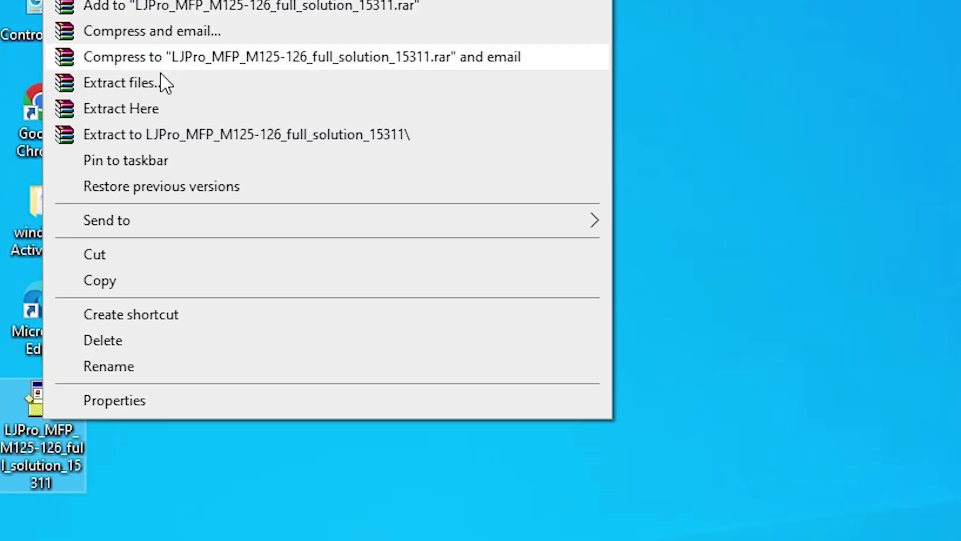
pyautogui.click(161, 80)
pyautogui.click(498, 490)
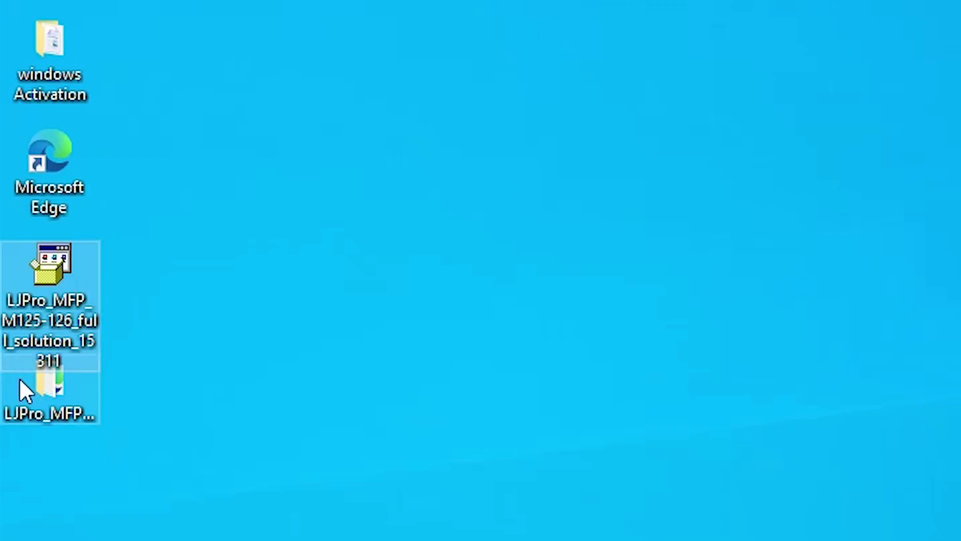
pyautogui.click(17, 400)
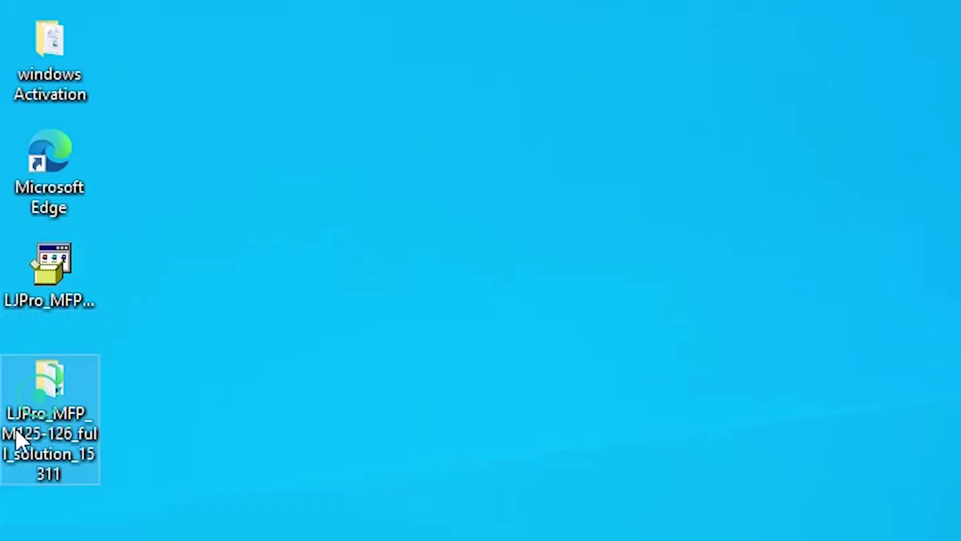
pyautogui.doubleClick(71, 391)
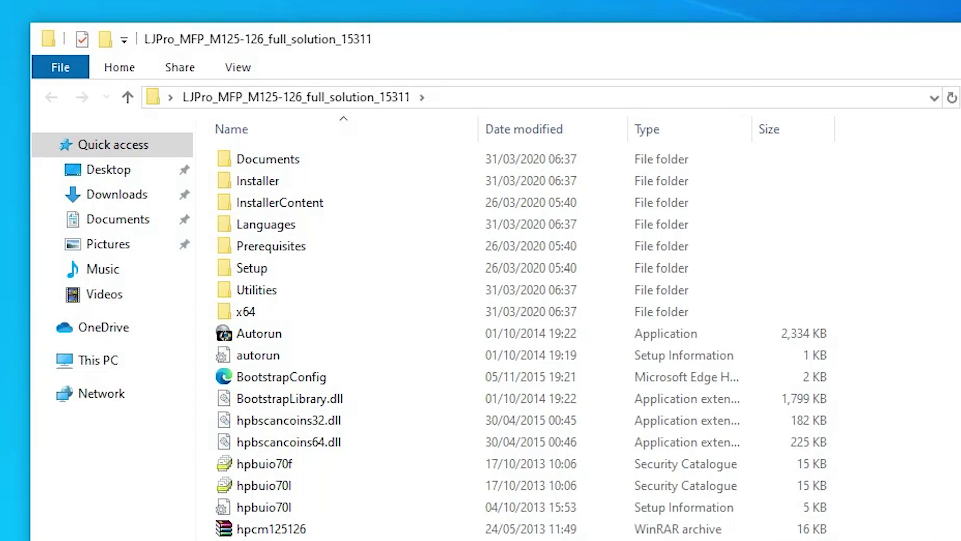
pyautogui.scroll(-3, 302, 327)
pyautogui.scroll(3, 302, 324)
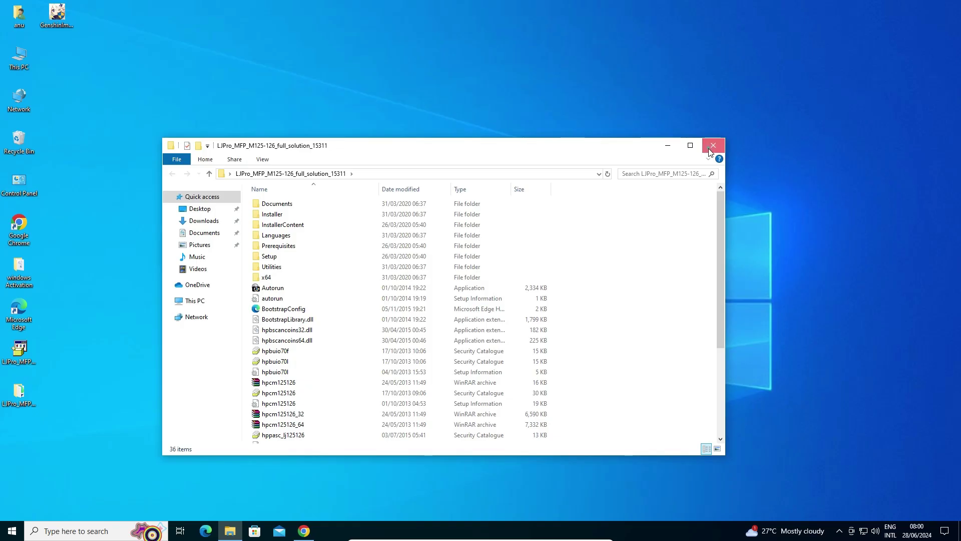
pyautogui.hotkey('alt', 'F4')
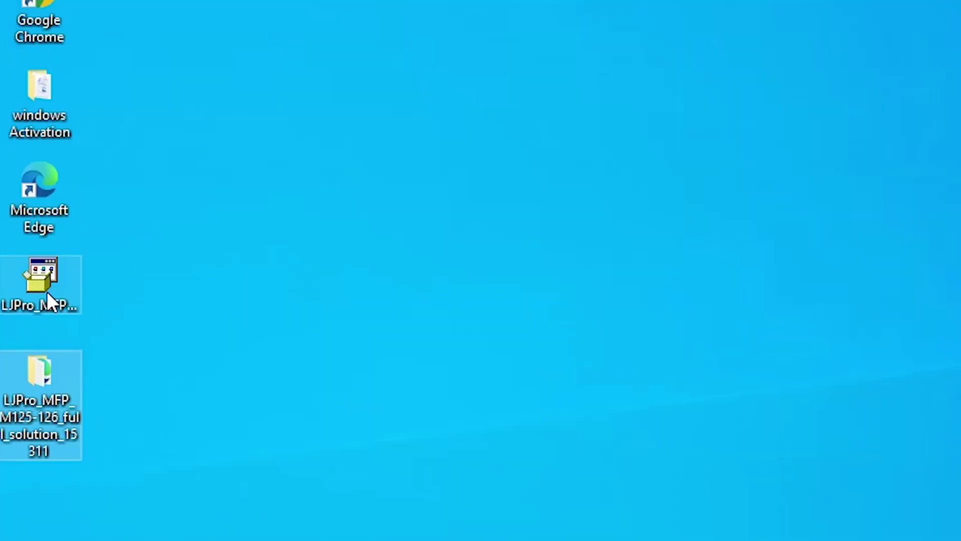
# Search 'pr' from the Start menu and open the Printers & scanners settings page
pyautogui.click(21, 357)
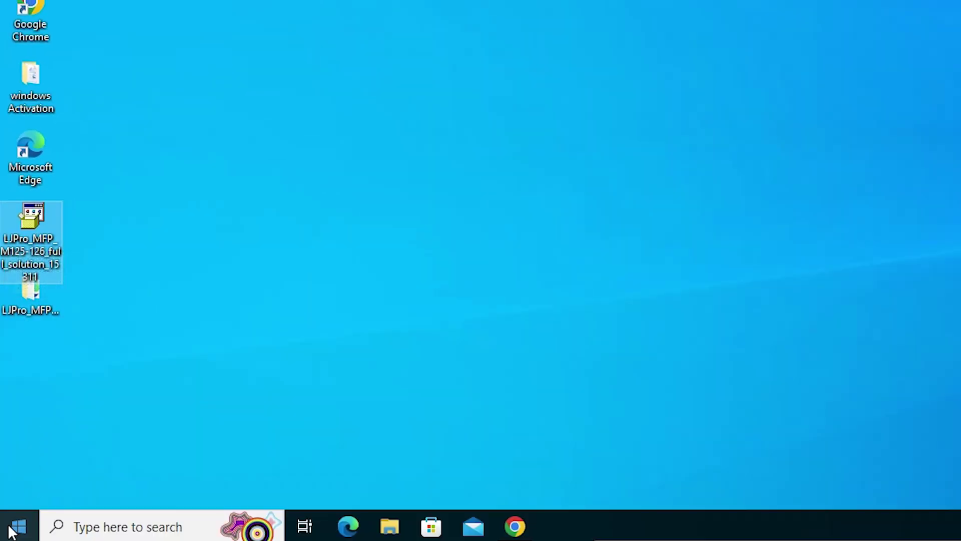
pyautogui.click(12, 530)
pyautogui.write('pr')
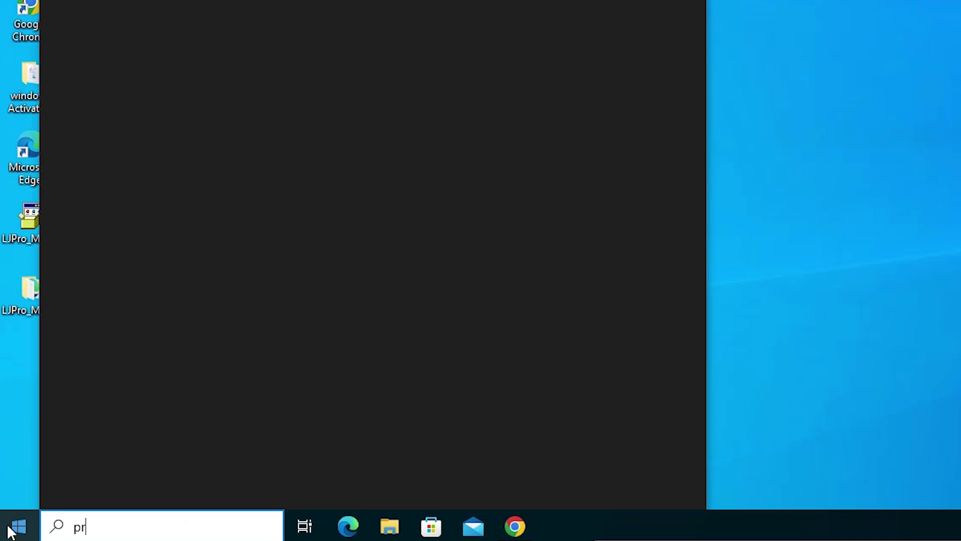
pyautogui.click(148, 76)
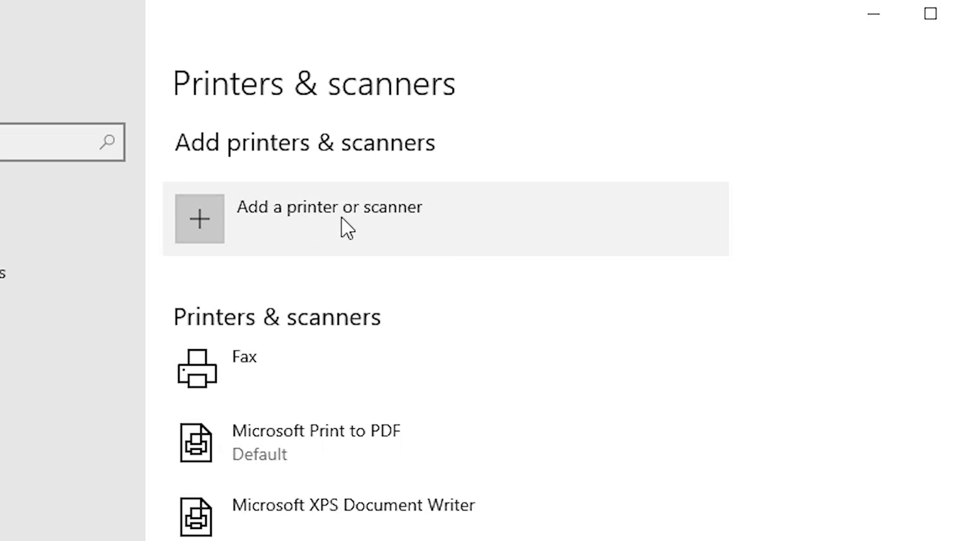
# Choose Add a printer or scanner, then 'The printer that I want isn't listed'
pyautogui.click(359, 229)
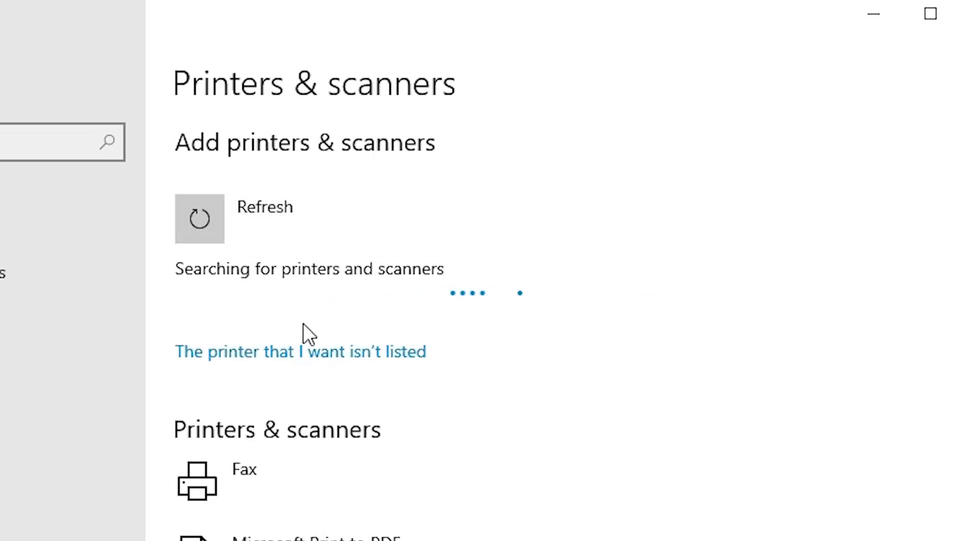
pyautogui.click(346, 364)
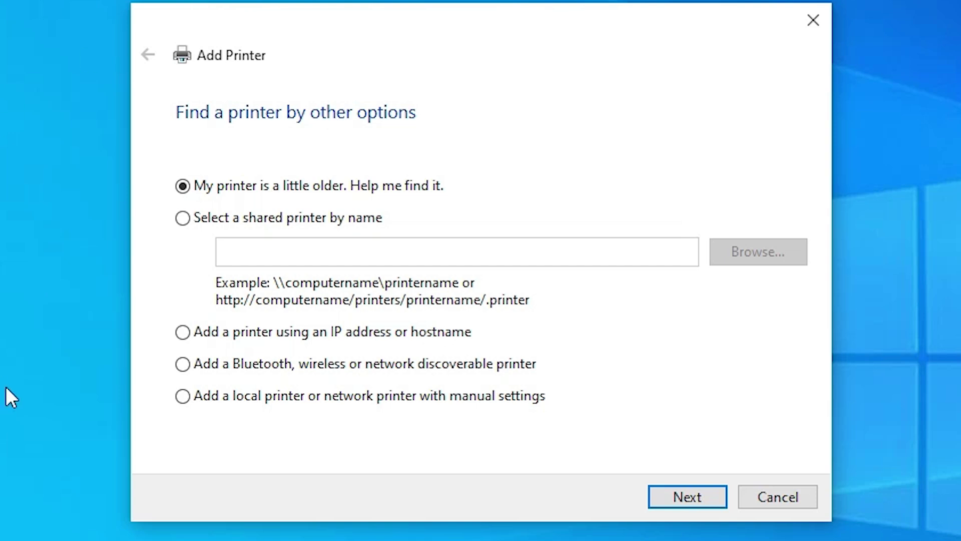
# Add a local printer manually using the existing USB001 (Local Port) and continue to driver installation
pyautogui.click(232, 396)
pyautogui.click(690, 501)
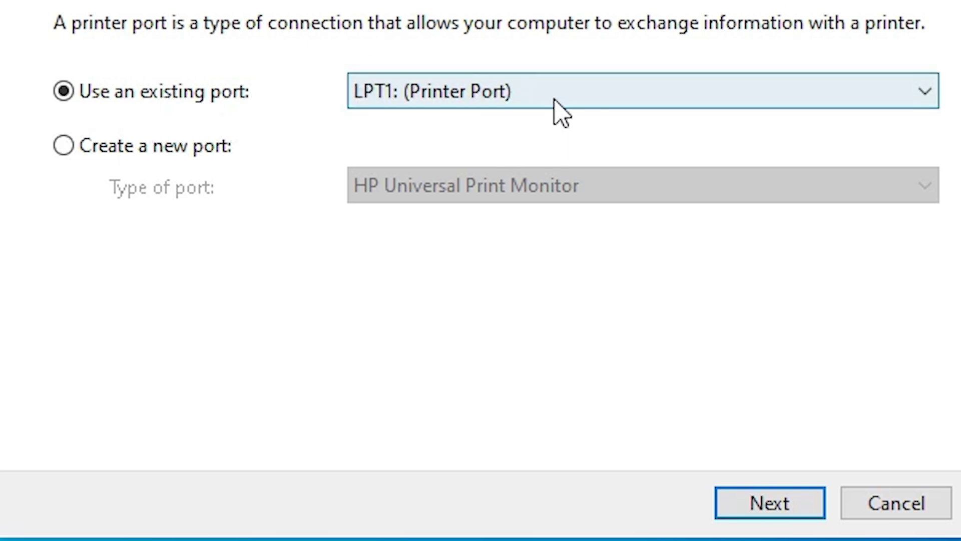
pyautogui.click(531, 91)
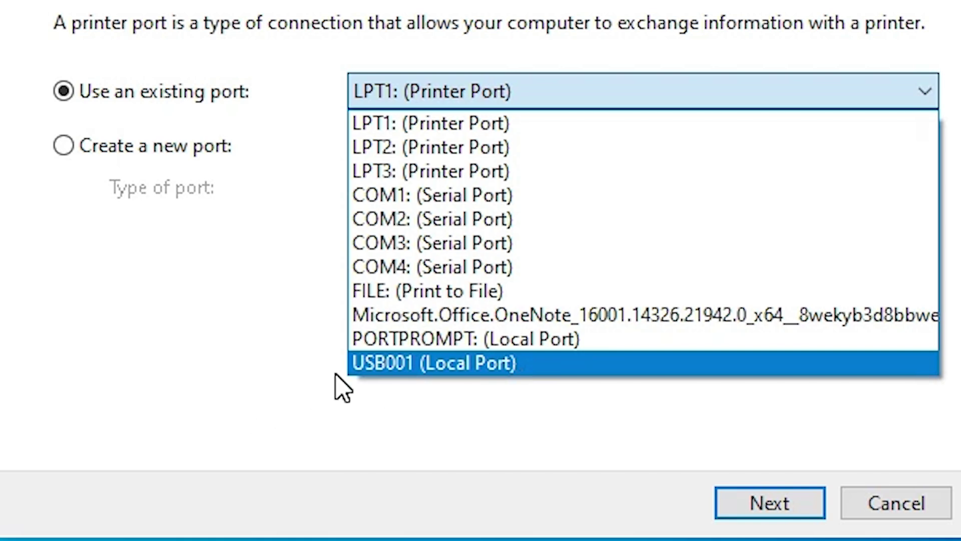
pyautogui.click(395, 368)
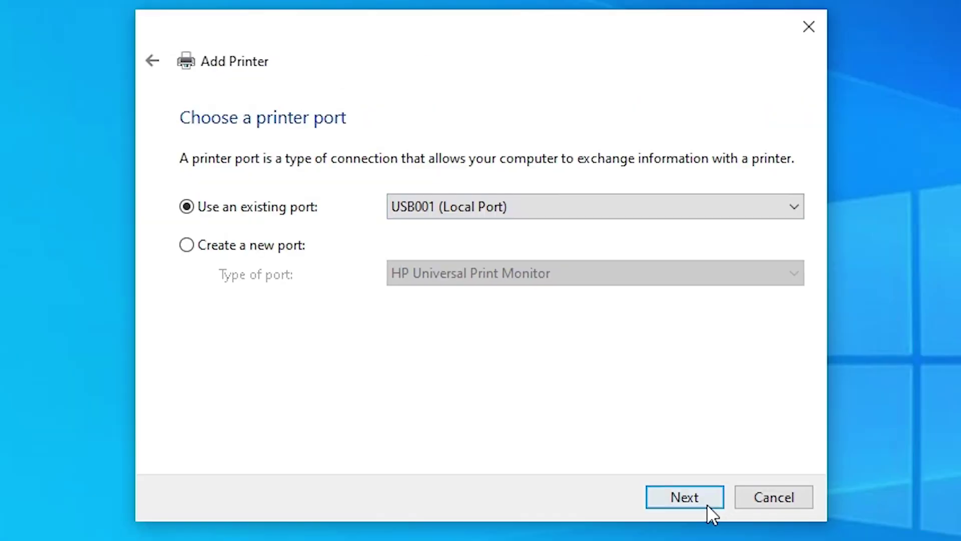
pyautogui.click(704, 497)
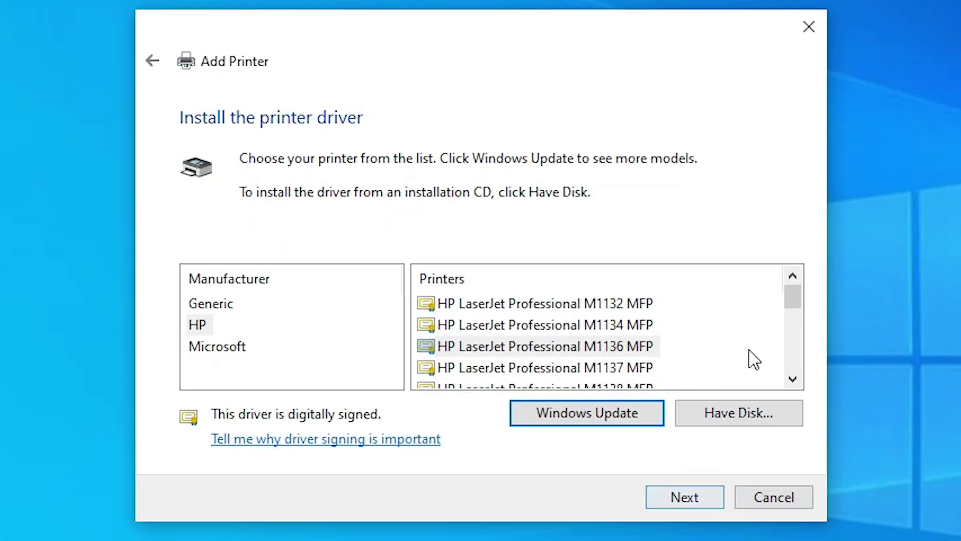
# Load hpcm125126.inf via Have Disk from the desktop LJPro_MFP_M125-126_full_solution_15311 folder
pyautogui.click(766, 407)
pyautogui.click(697, 376)
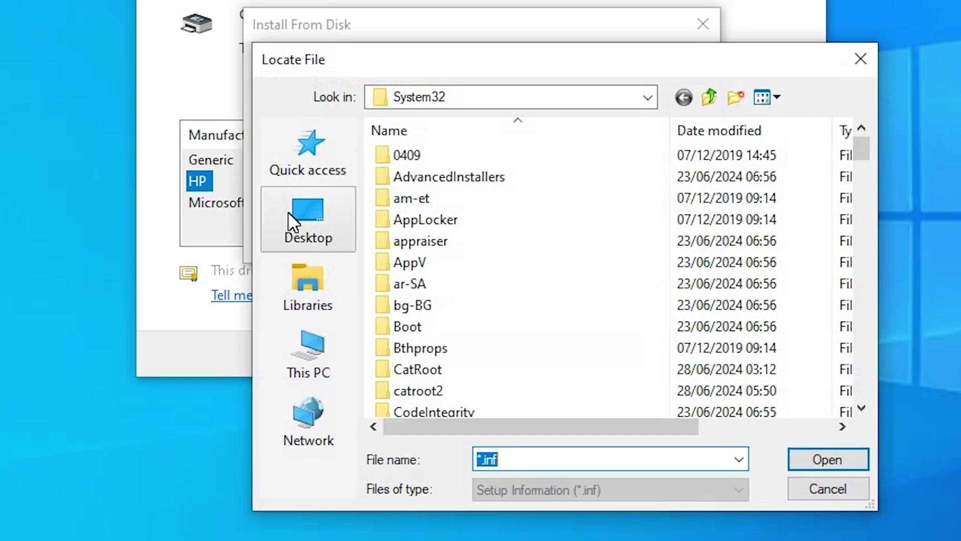
pyautogui.click(293, 365)
pyautogui.click(687, 260)
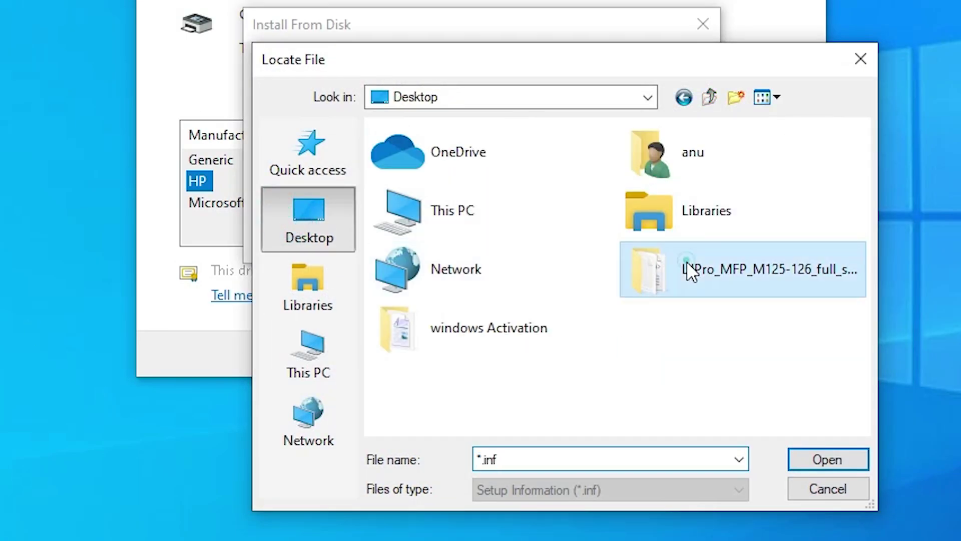
pyautogui.doubleClick(647, 266)
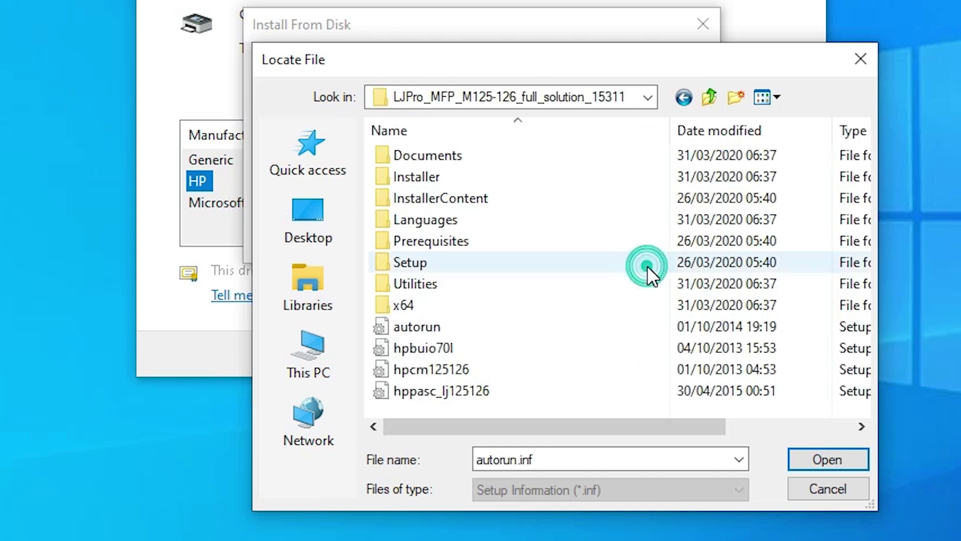
pyautogui.click(421, 327)
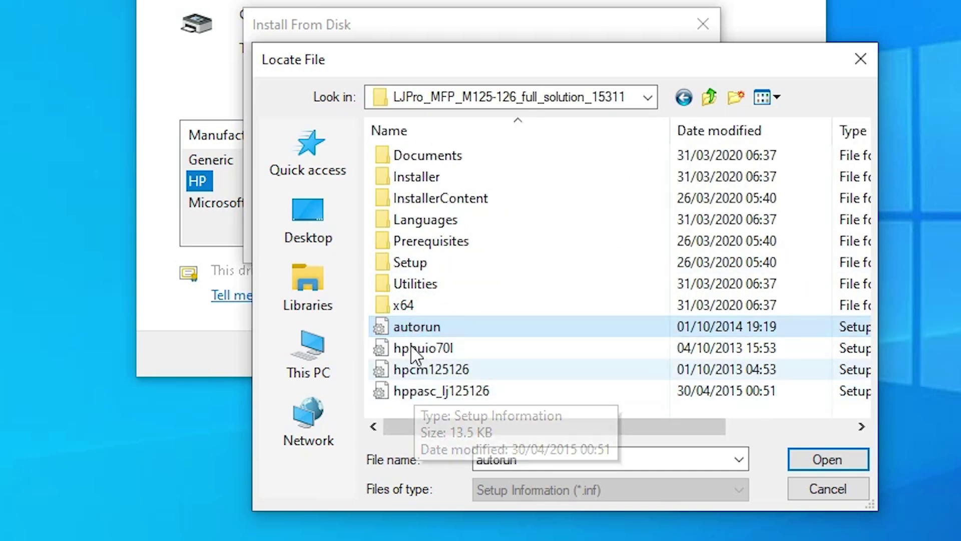
pyautogui.click(433, 371)
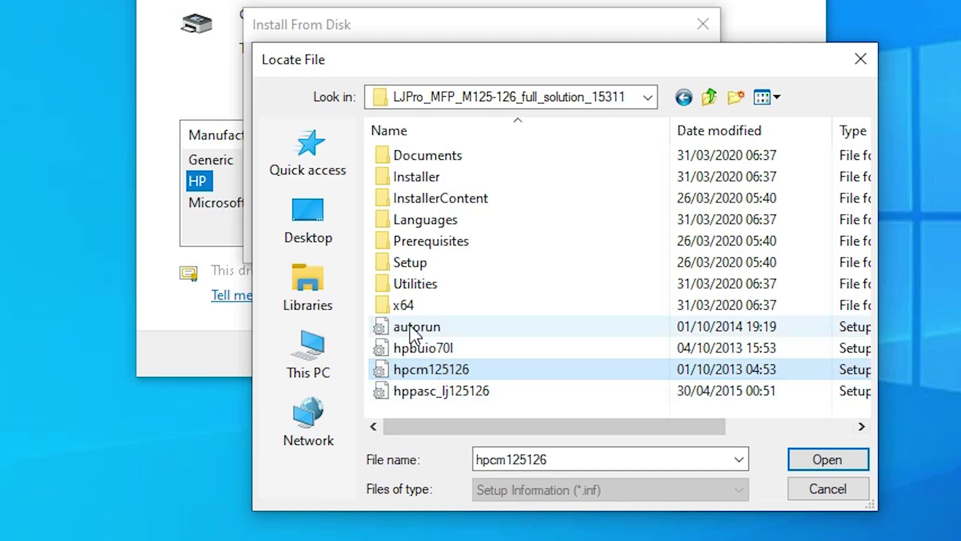
pyautogui.click(821, 457)
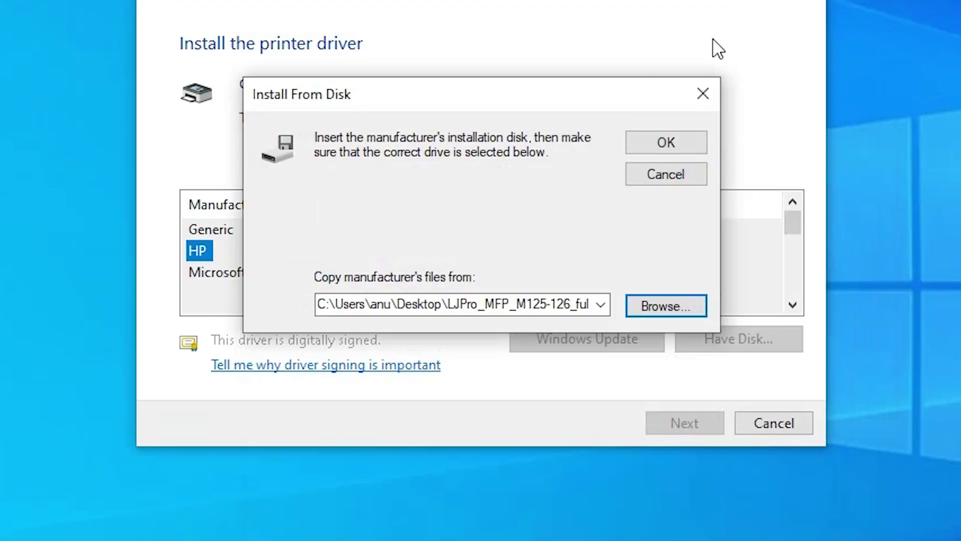
pyautogui.click(656, 217)
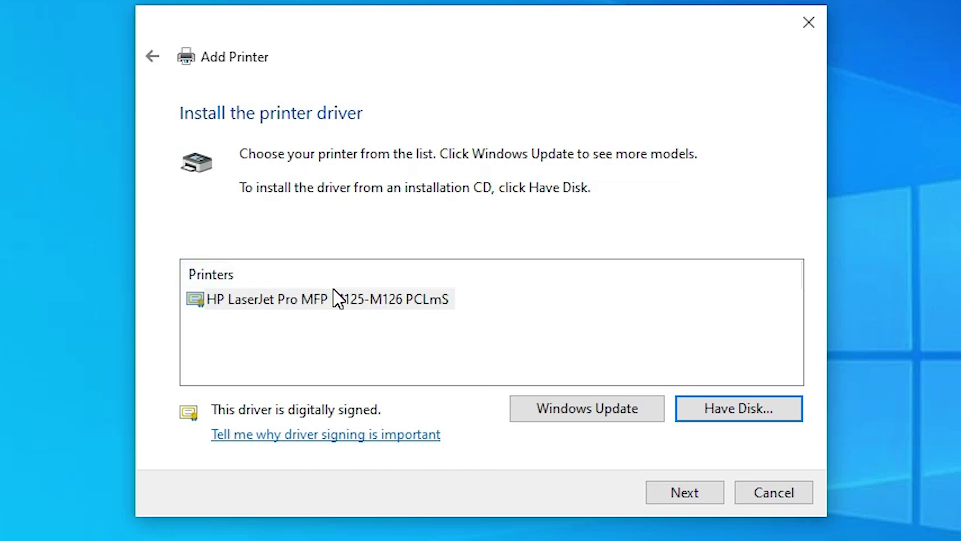
# Install the HP LaserJet Pro MFP M125-M126 PCLmS driver as printer 'HP LaserJet Pro MFP M126a'
pyautogui.click(299, 300)
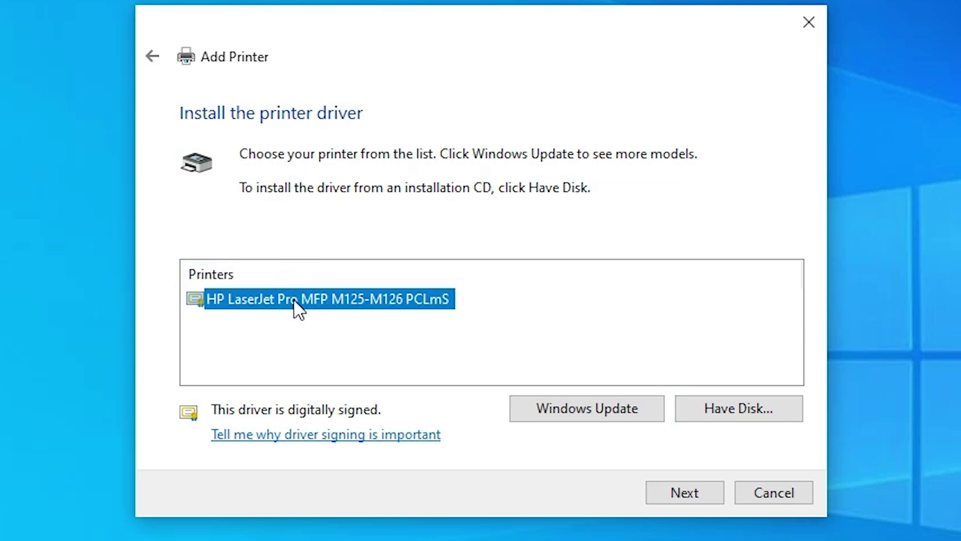
pyautogui.click(665, 488)
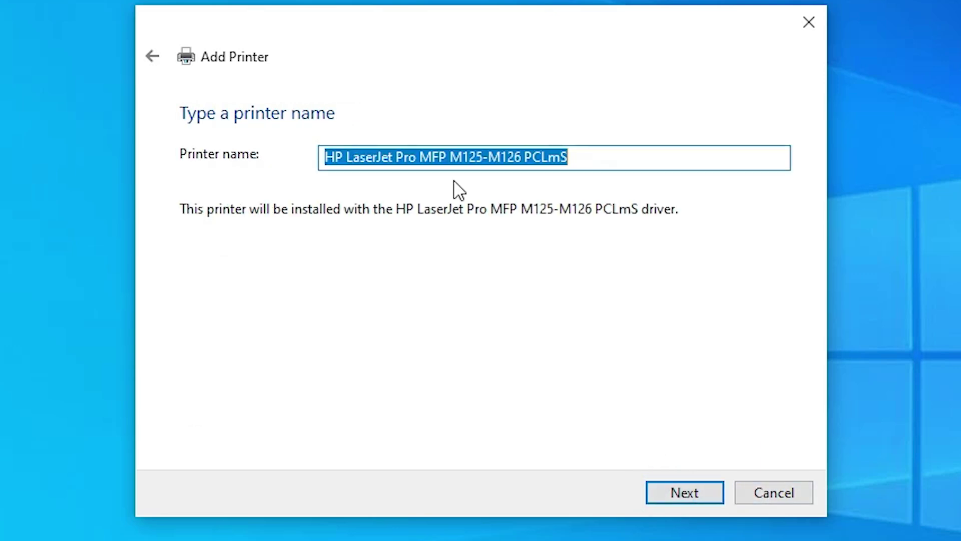
pyautogui.click(453, 157)
pyautogui.moveTo(473, 157); pyautogui.dragTo(692, 168)
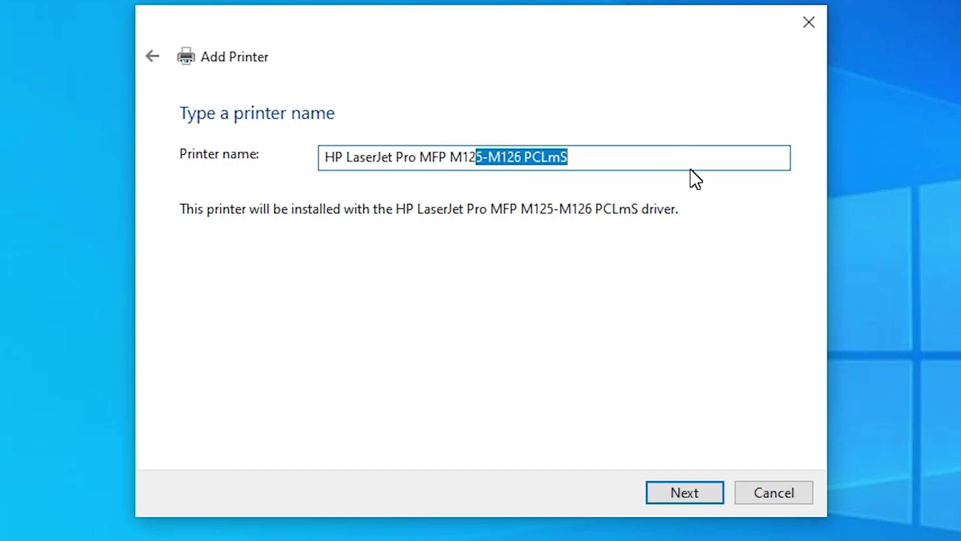
pyautogui.write('6')
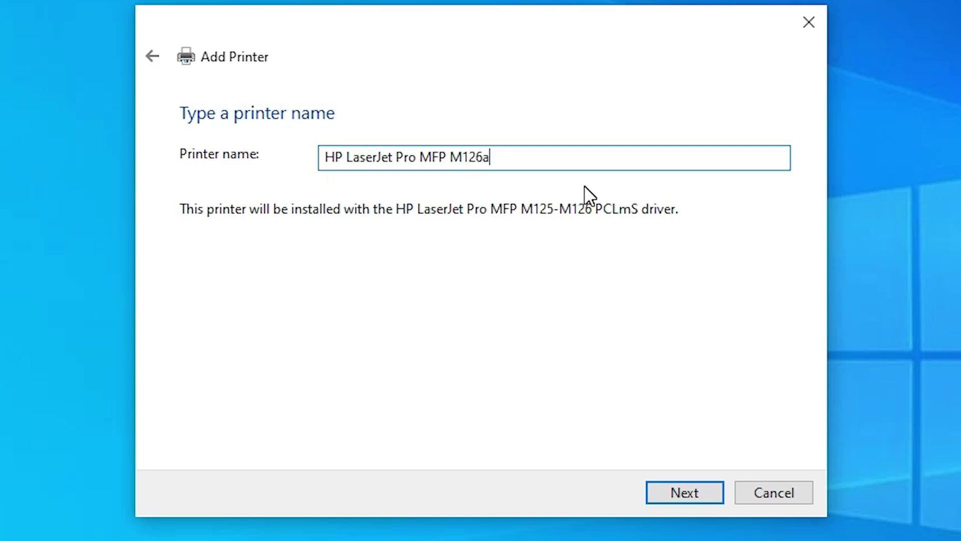
pyautogui.click(689, 483)
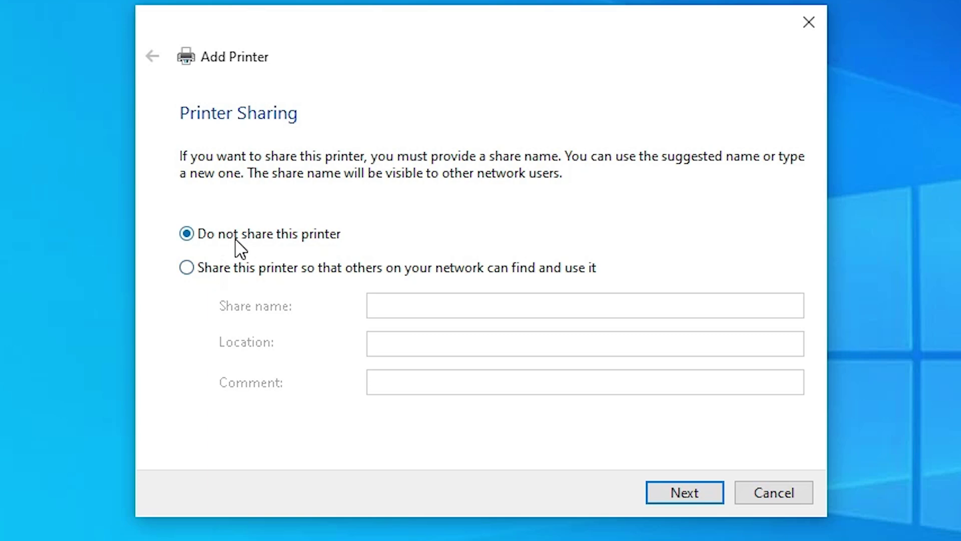
# Leave the printer unshared and complete the wizard with it set as default printer
pyautogui.click(702, 490)
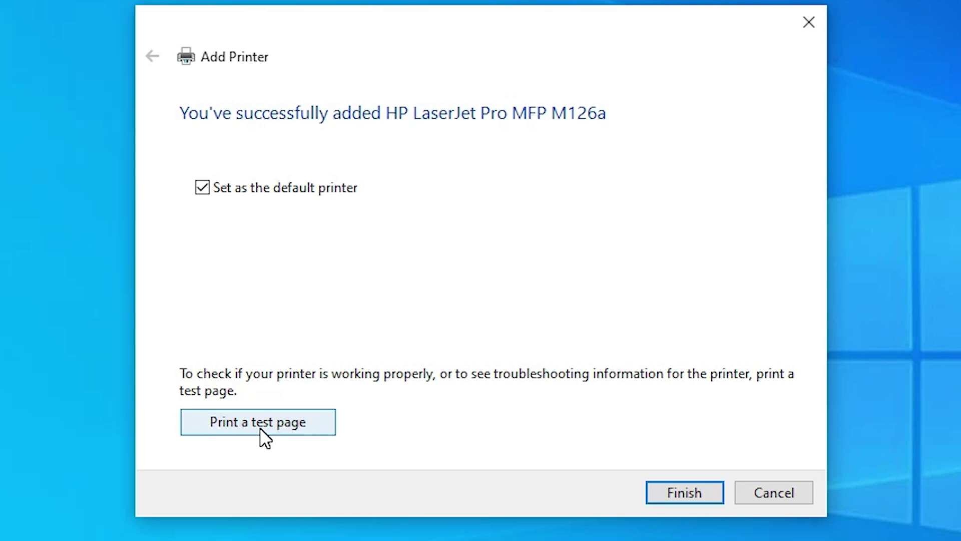
pyautogui.click(688, 493)
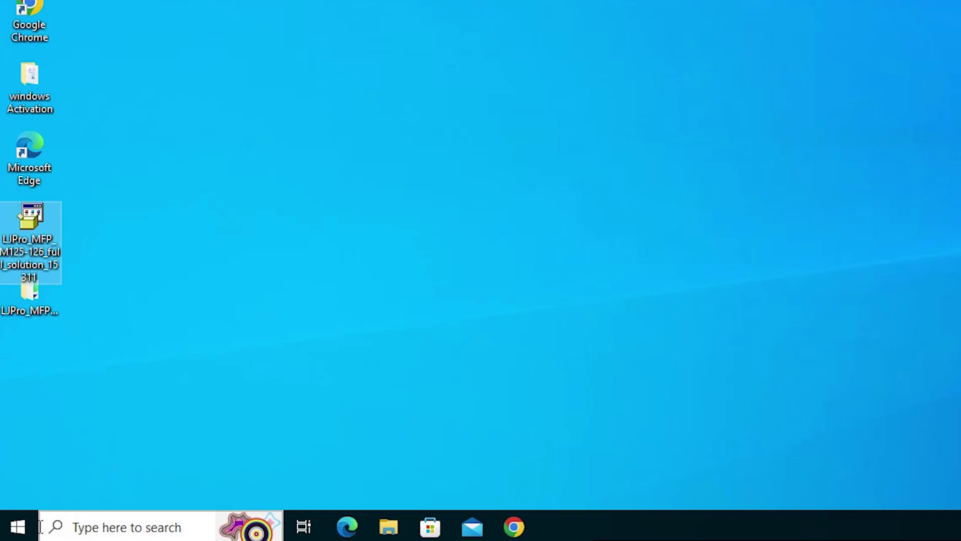
# Search the Start menu for 'pr' and open Printers & scanners settings
pyautogui.click(21, 531)
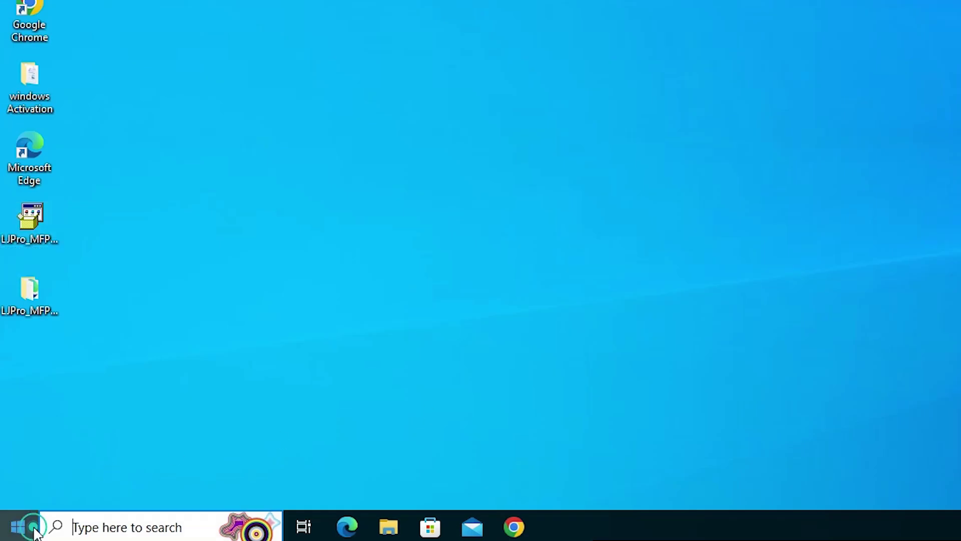
pyautogui.write('pr')
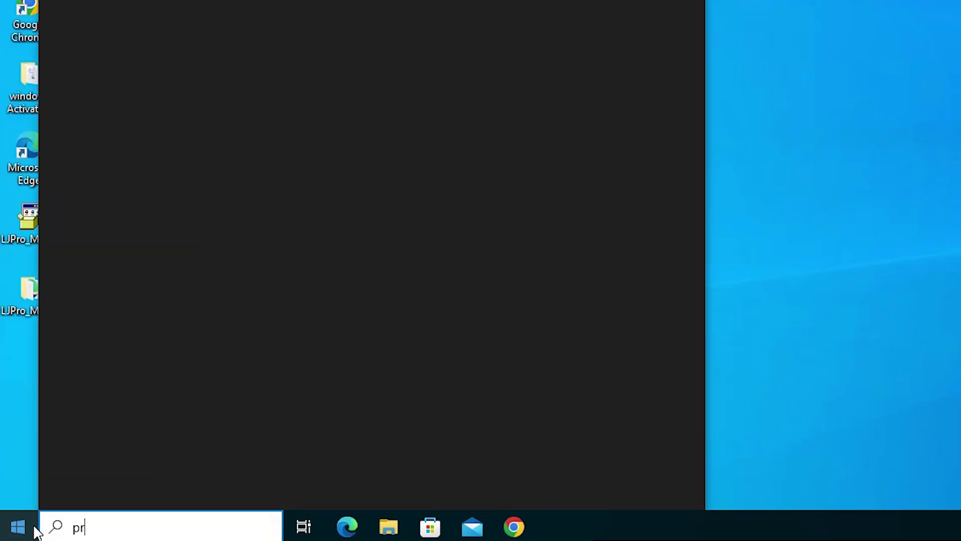
pyautogui.click(151, 70)
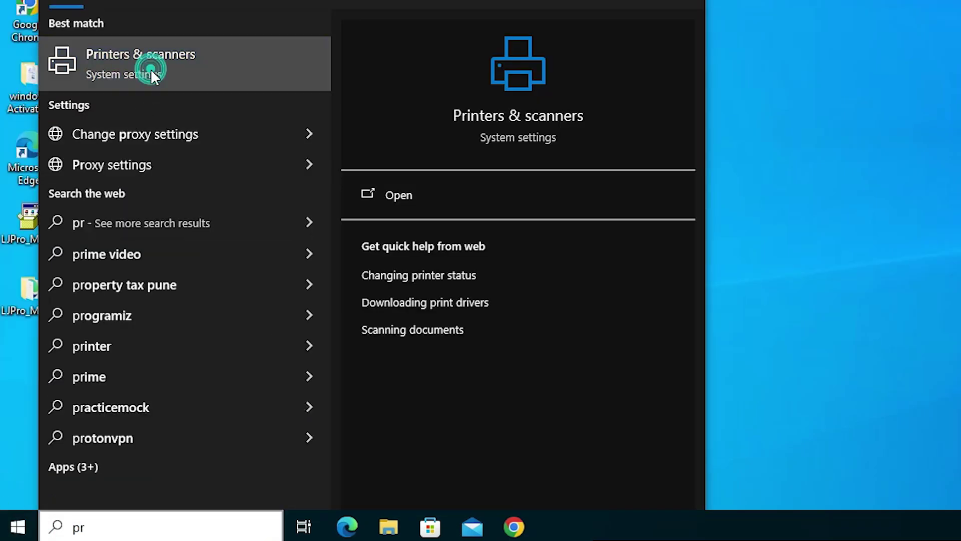